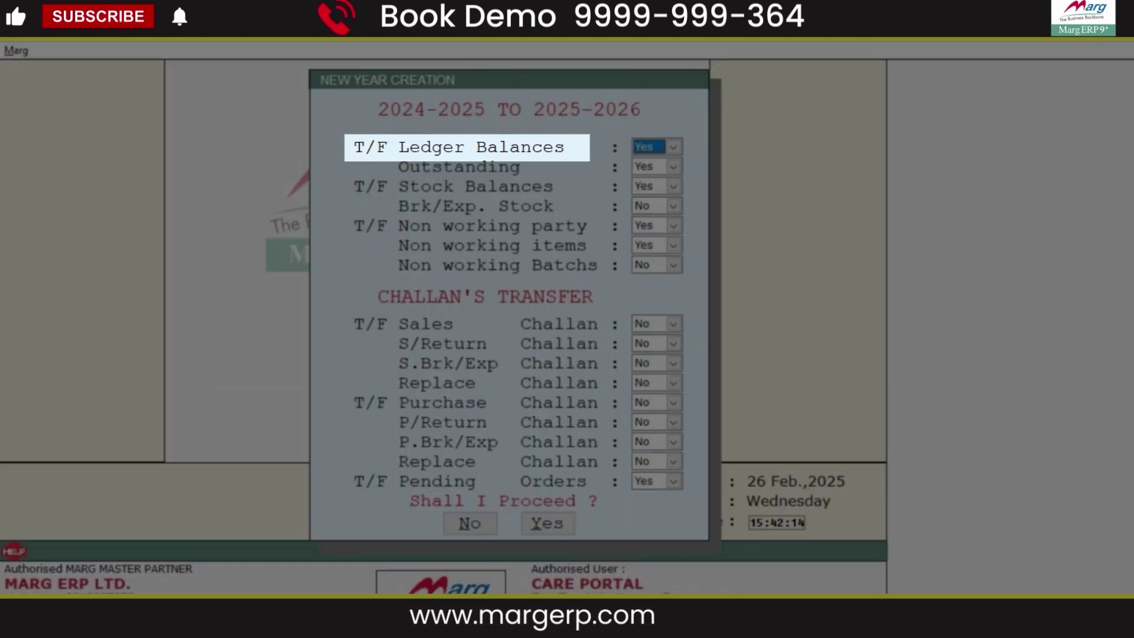
- Keep T/F Ledger Balances at Yes and proceed with creating the 2025-2026 year
key("alt+Down")
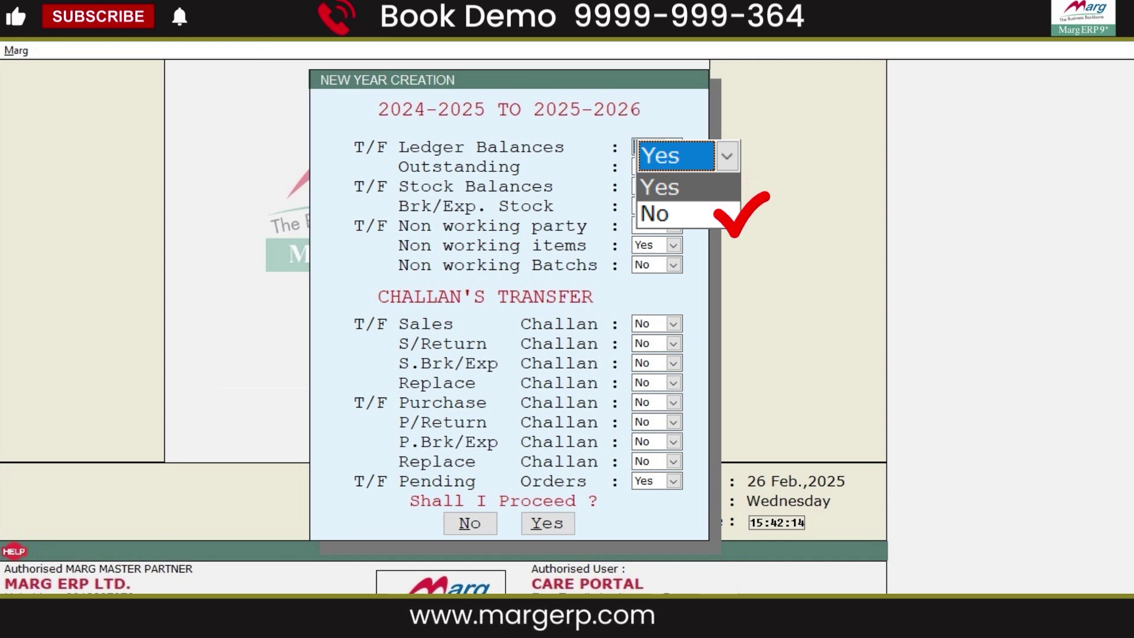
key("Return")
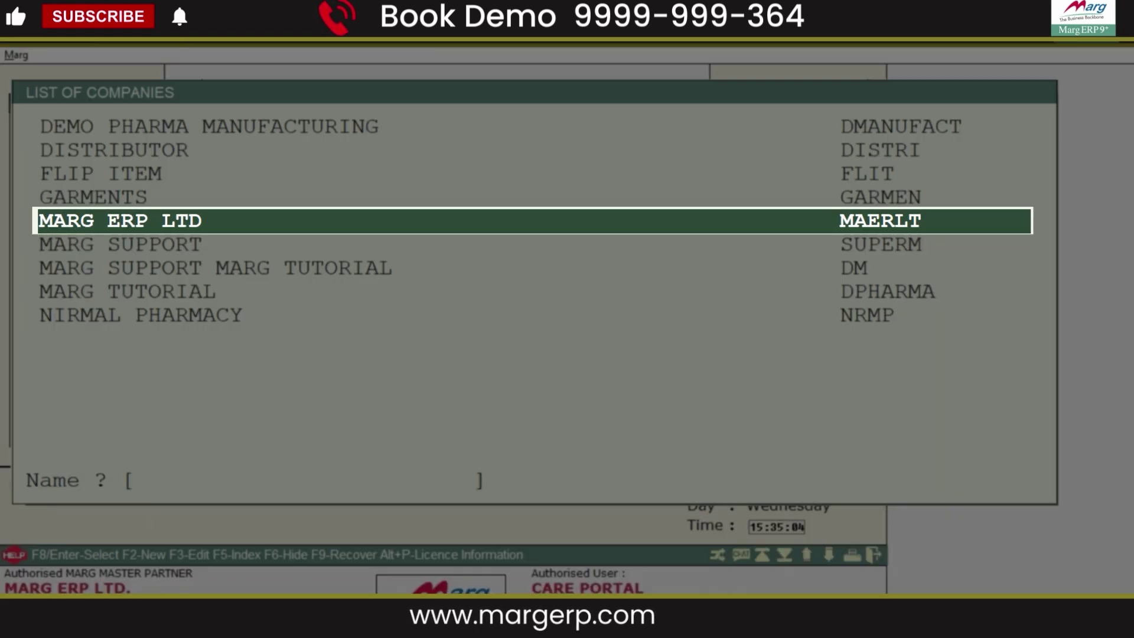
key("Return")
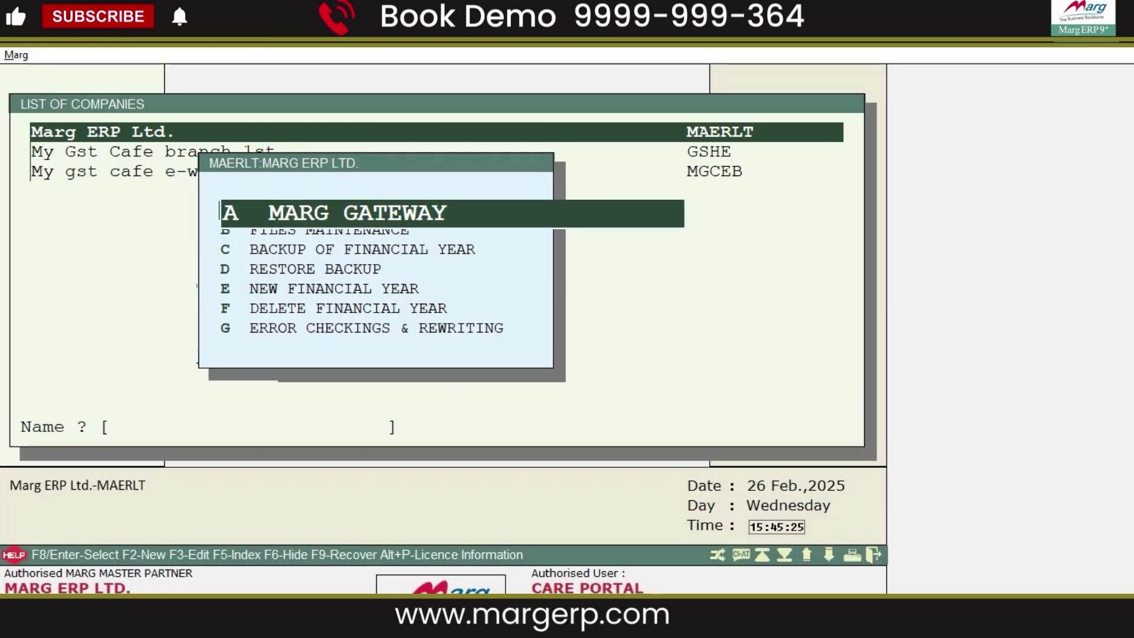
key("Return")
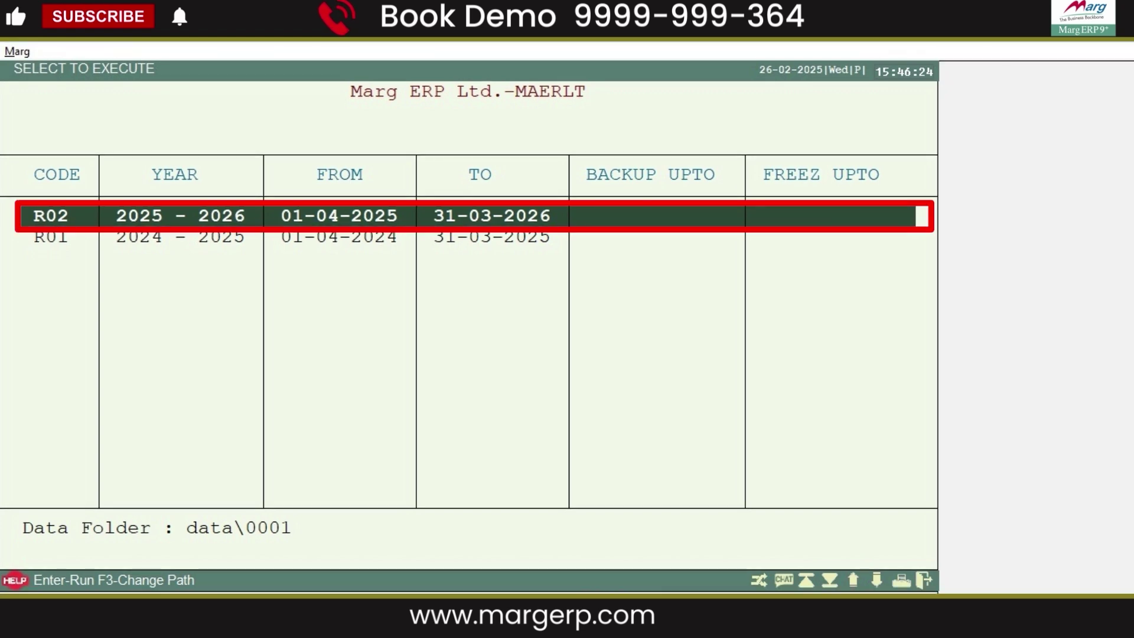
key("Return")
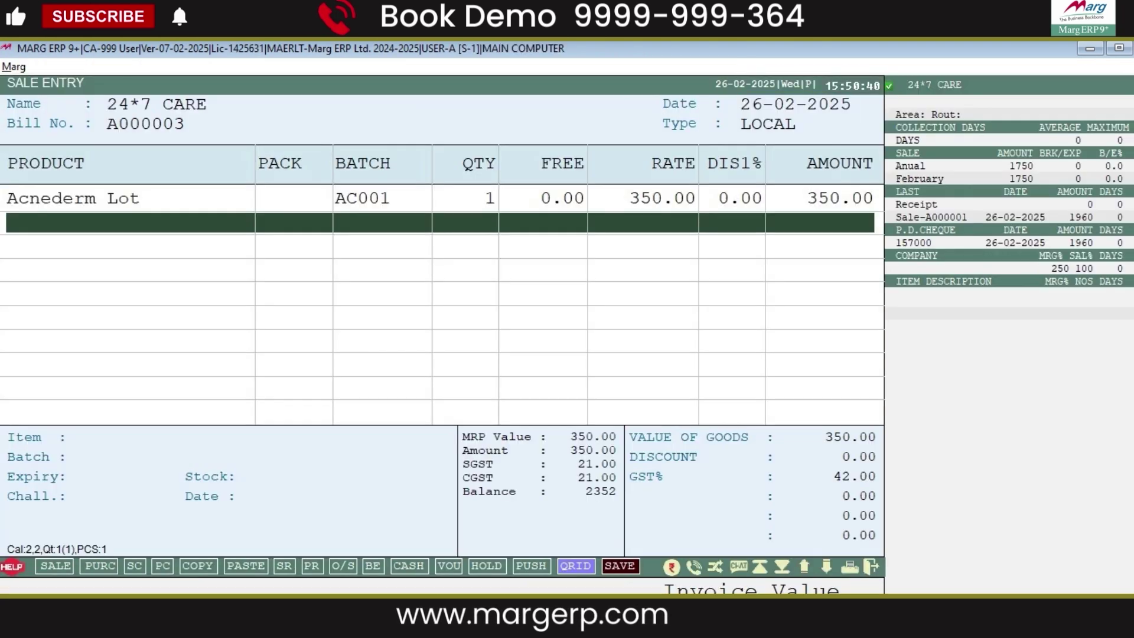
- Answer No to the carry-balances alert so last year's balances aren't carried automatically
key("Escape")
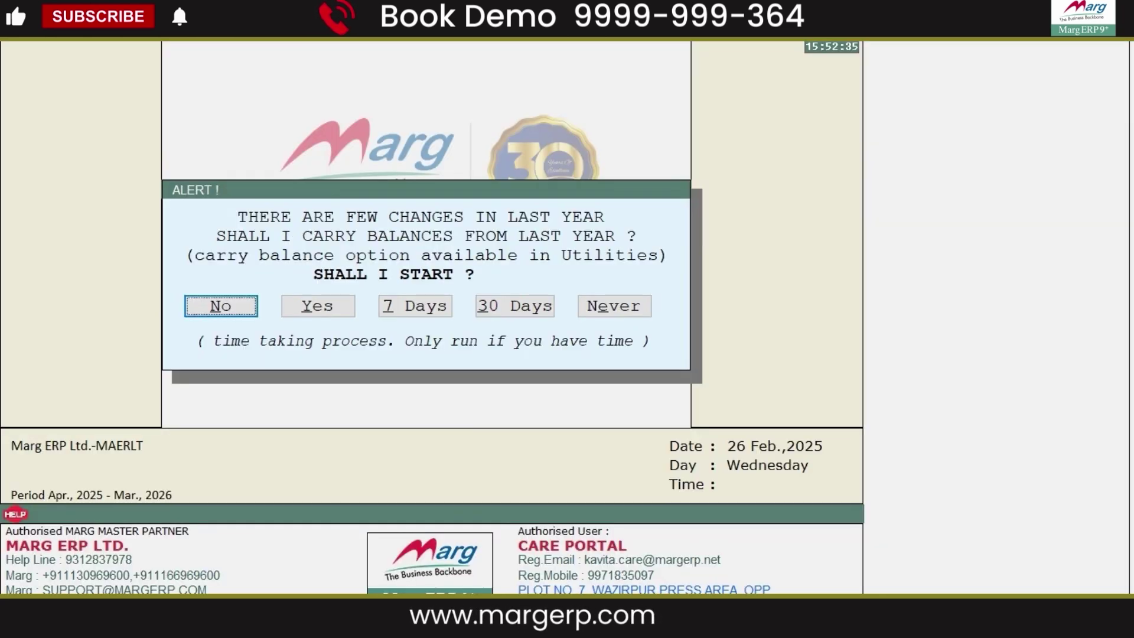
key("Right")
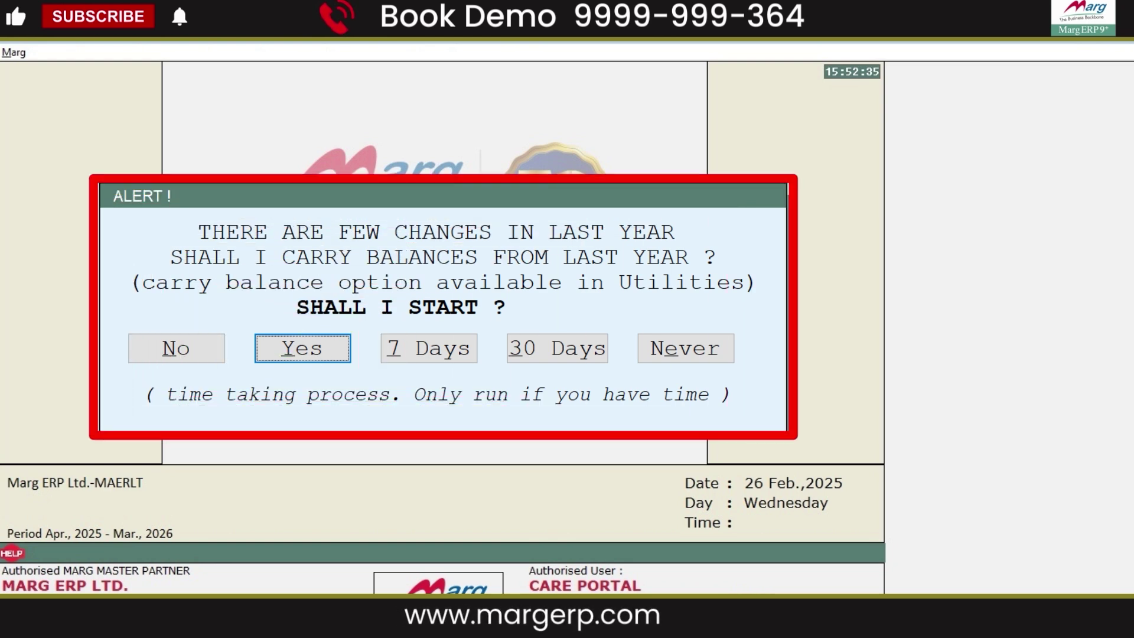
key("Left")
key("Return")
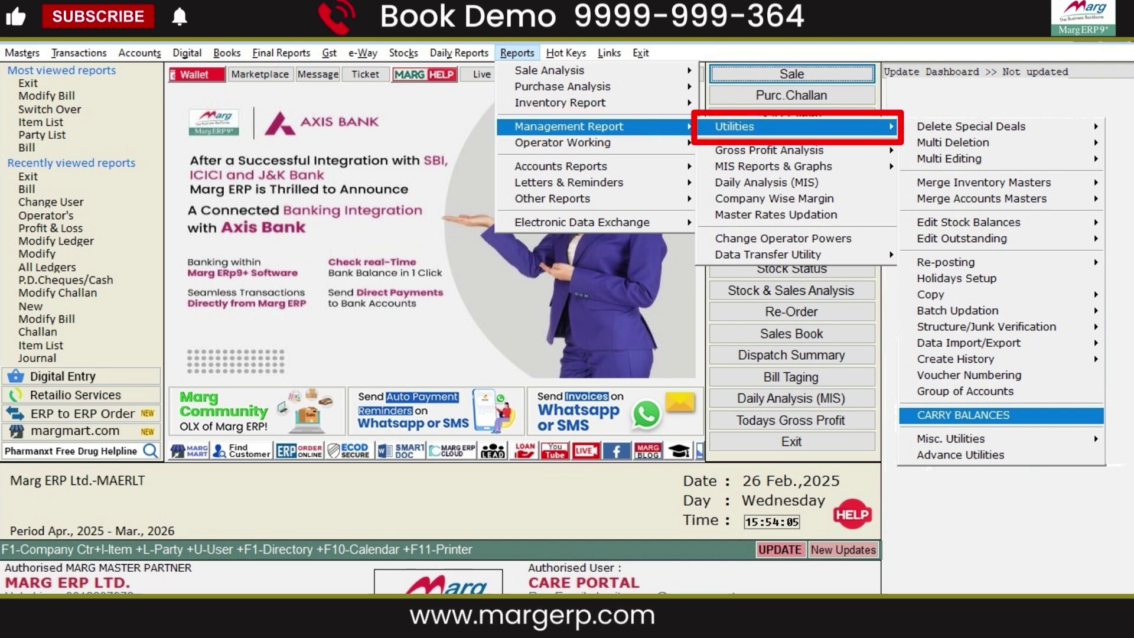
- Launch Carry Balances and confirm Yes to 'Carry from Last Year?'
left_click(986, 415)
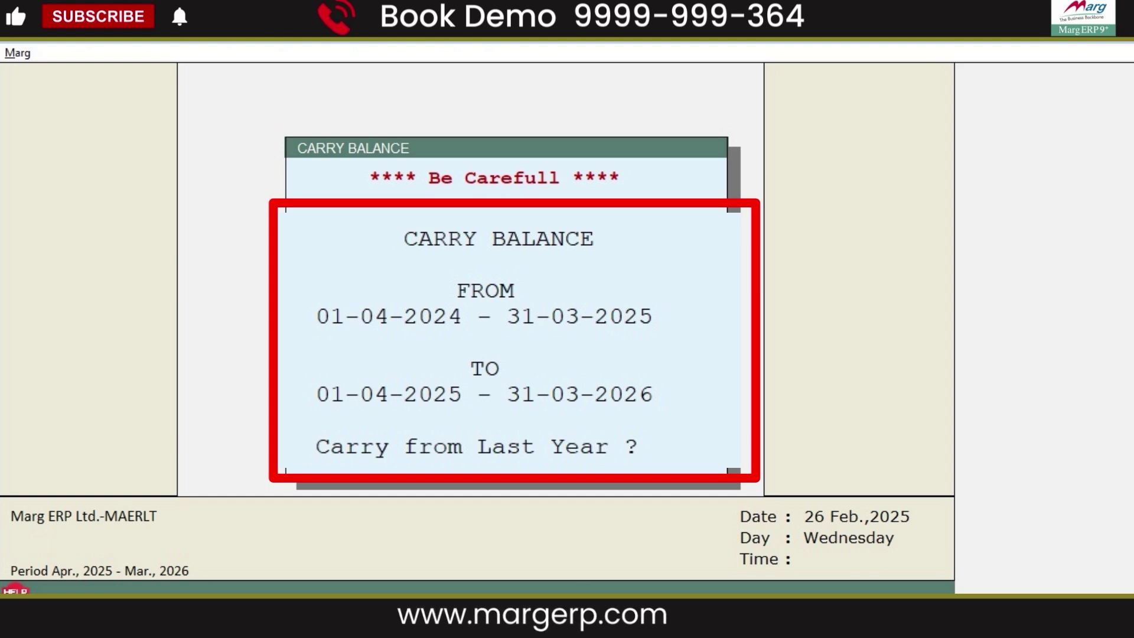
key("Return")
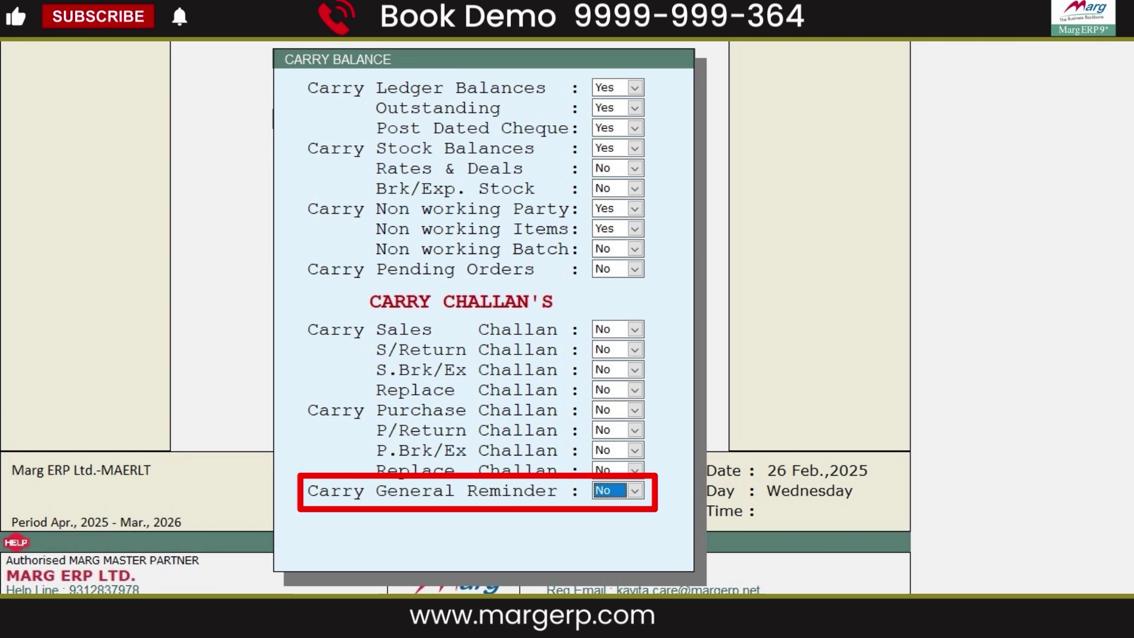
- Accept the carry options with Carry General Reminder at Yes and start carrying 2024-2025 balances
key("Return")
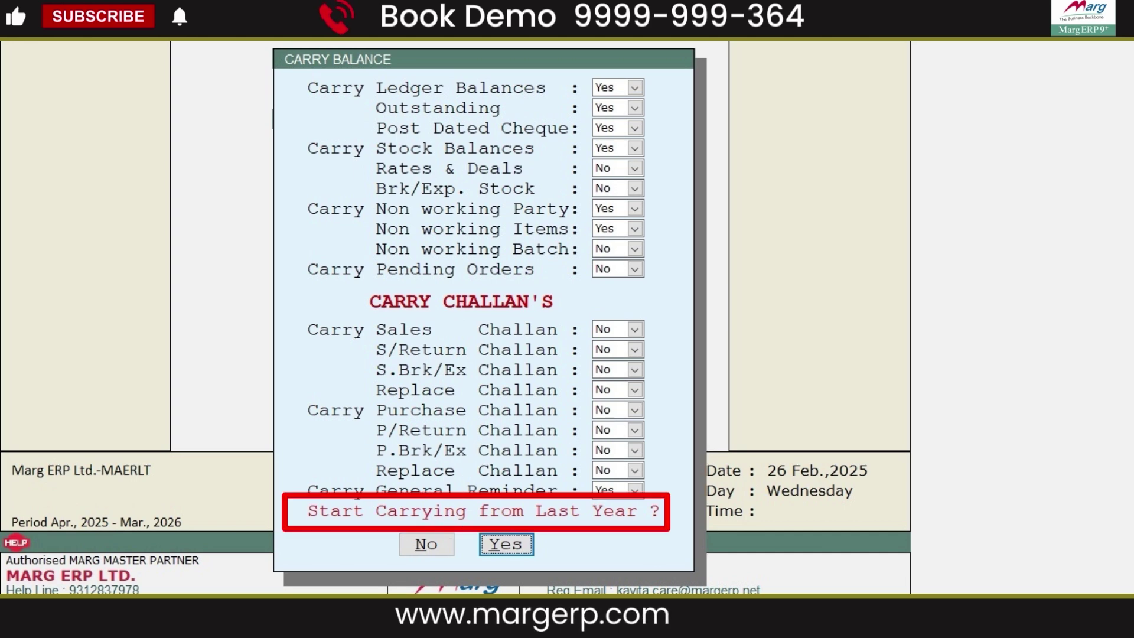
left_click(509, 551)
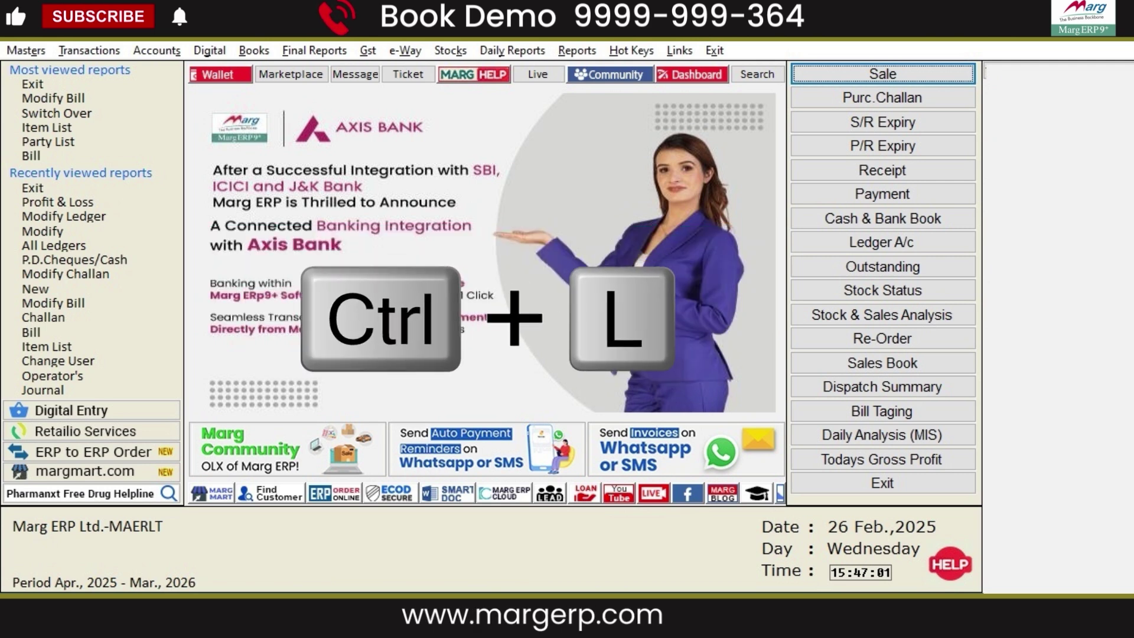
- Bring up the Ledger Accounts list for Apr 2025 – Mar 2026 using Alt+L
key("ctrl+l")
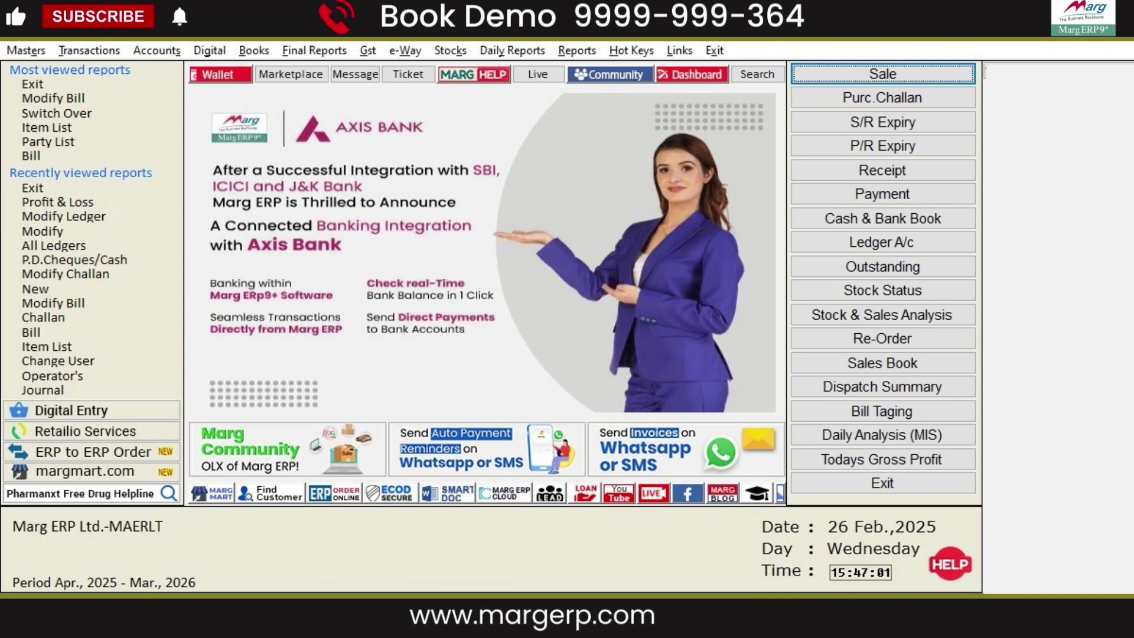
key("ctrl+i")
key("Escape")
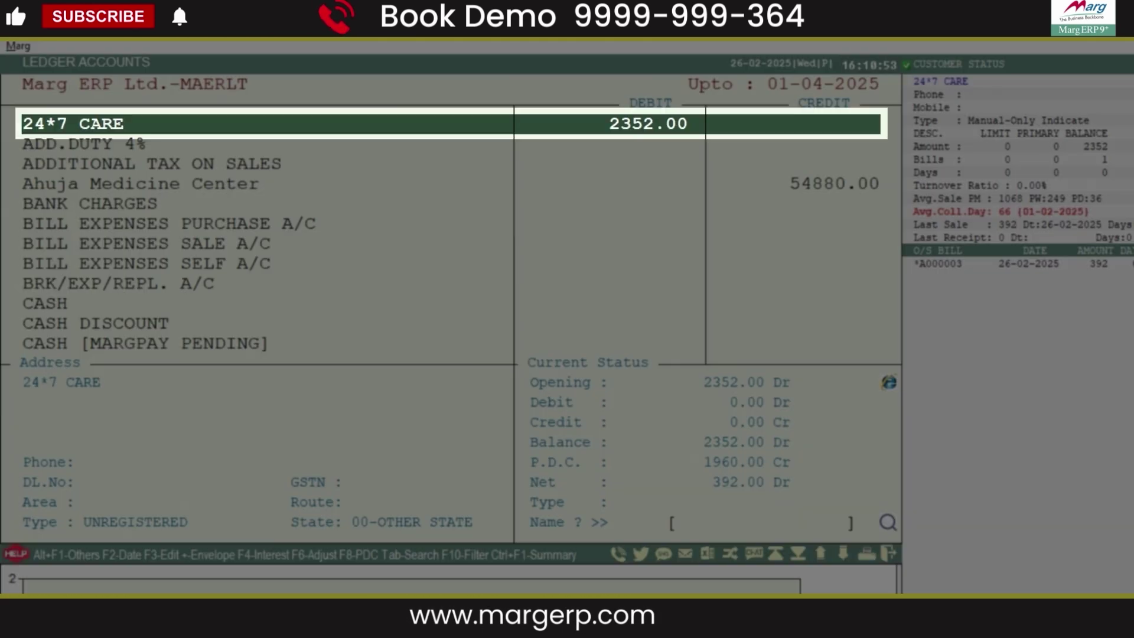
key("F8")
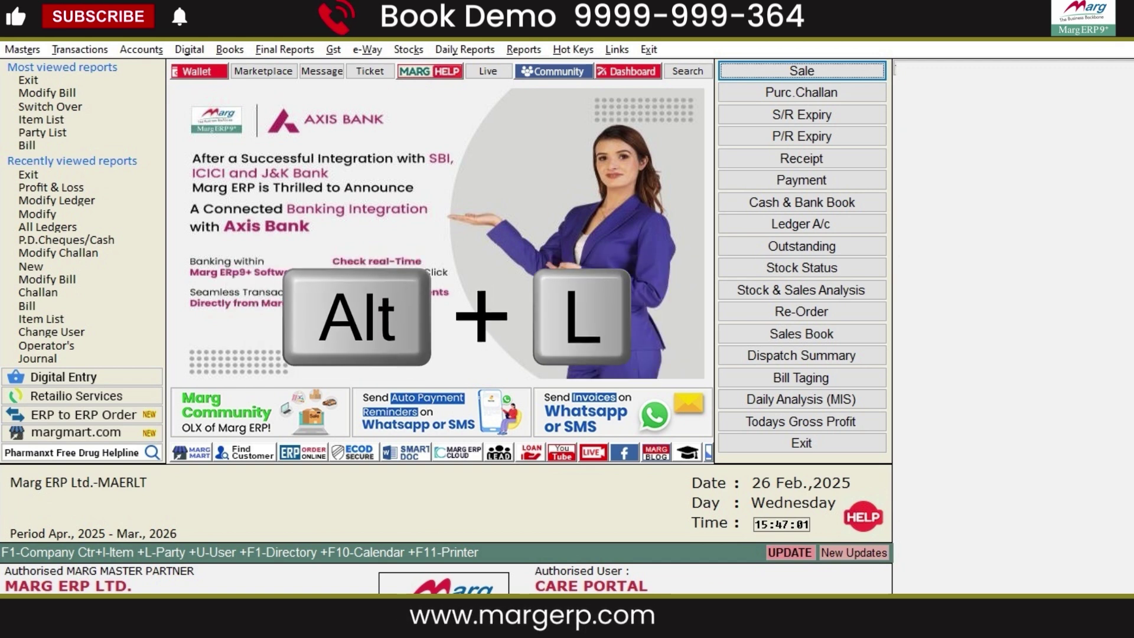
key("alt+l")
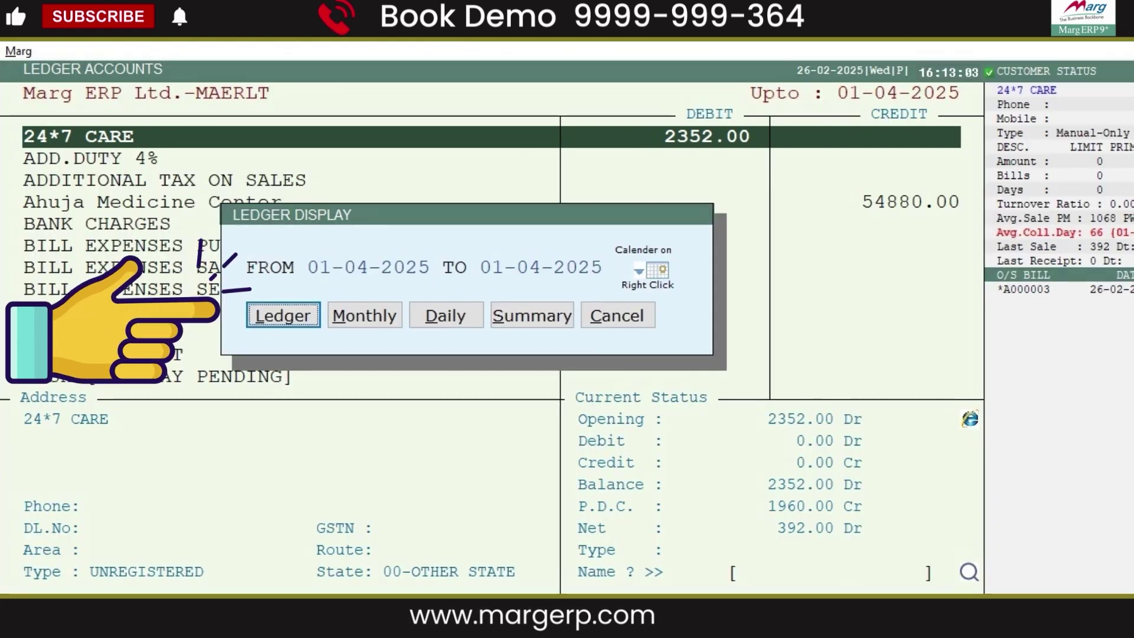
- Open the 24*7 CARE ledger statement with Last Year entries included
key("Return")
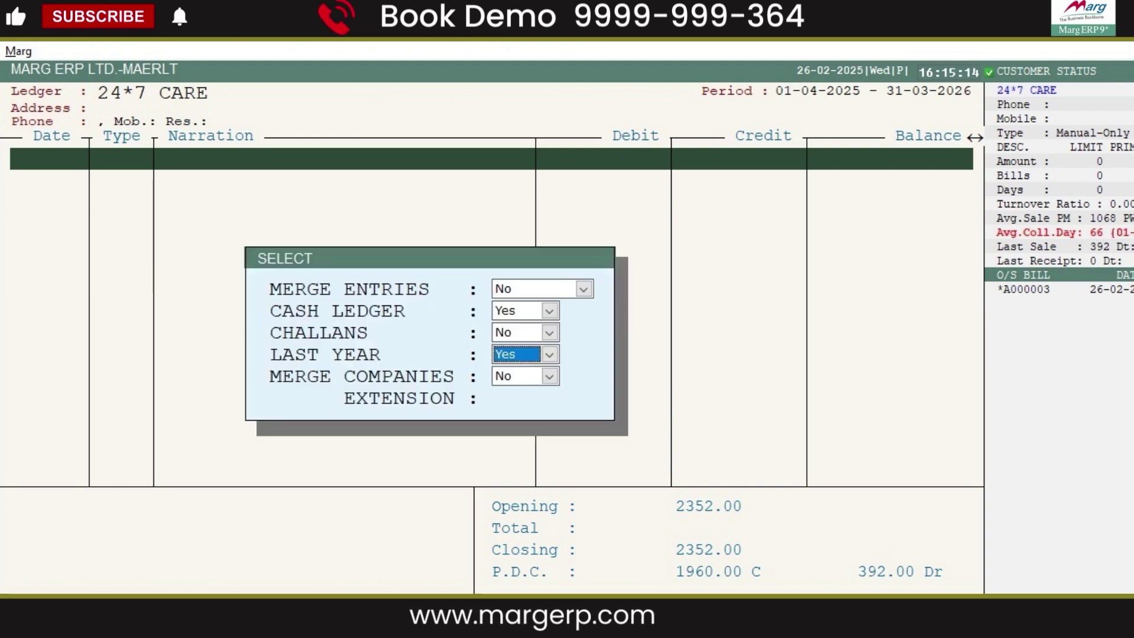
key("Return")
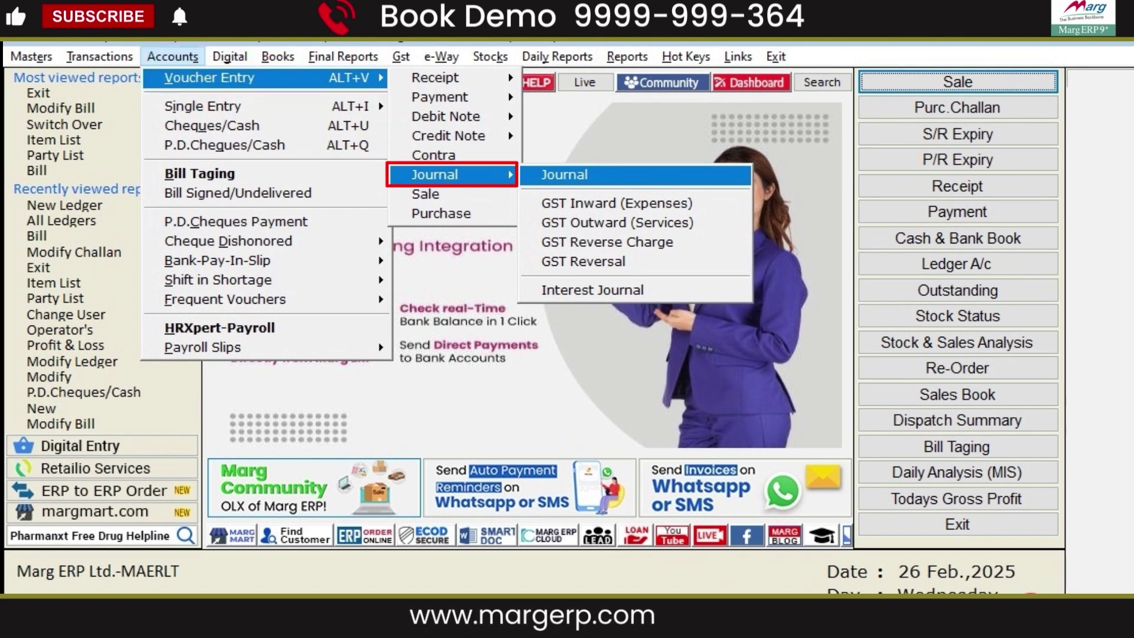
- Journal 45150 from PROFIT & LOSS A/C to CAPITAL ACCOUNT with narration 'BEING PROFIT TRANSFER TO OWNER'S CAPITAL A/C'
key("Return")
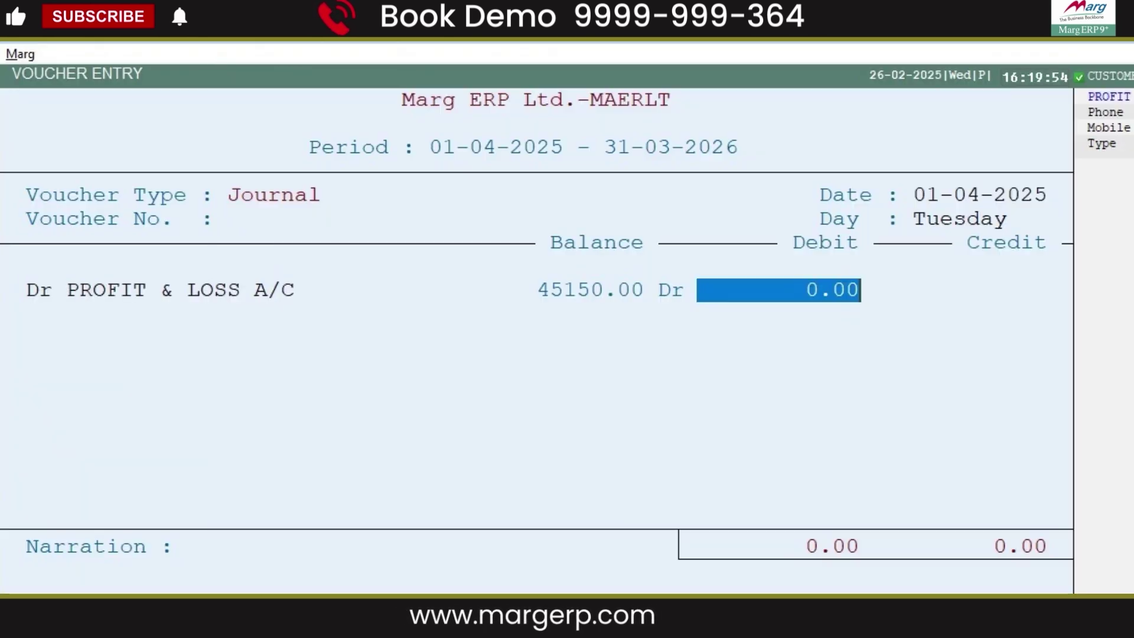
type("45150")
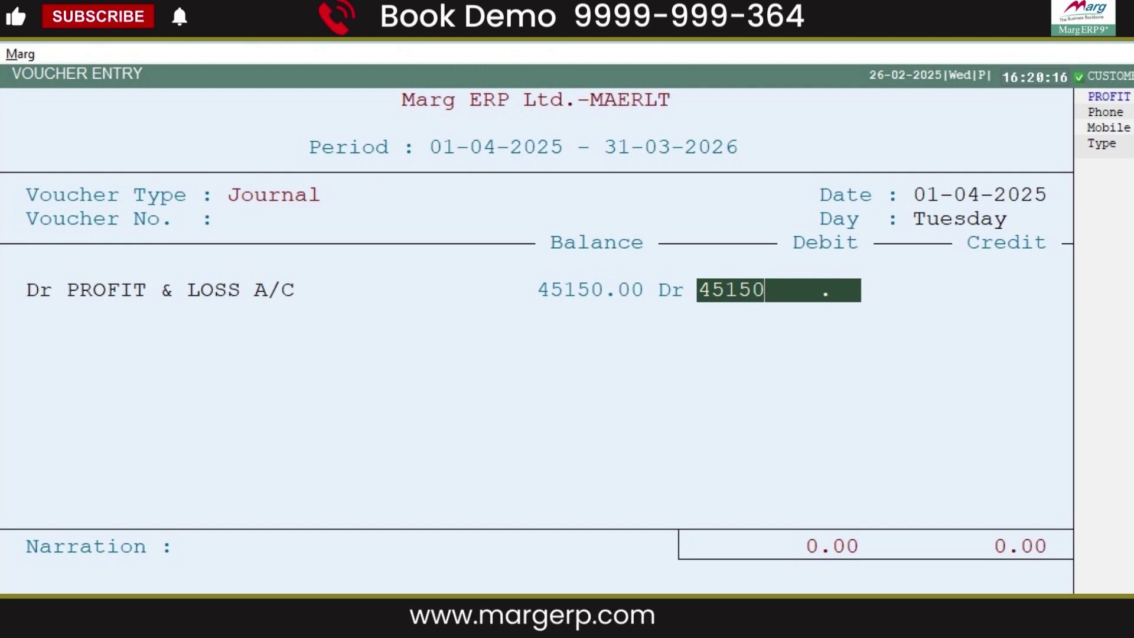
key("Return")
type("CA")
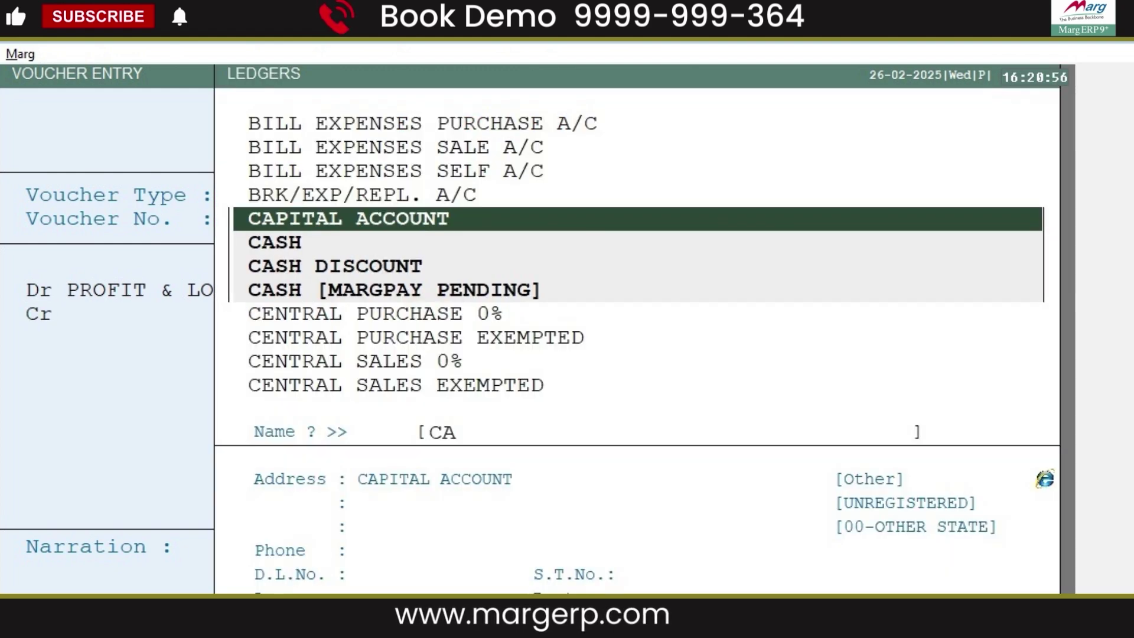
key("Return")
key("Return")
type("BEING PROFIT TRANSFER TO OWNER'S CAPITAL A/C")
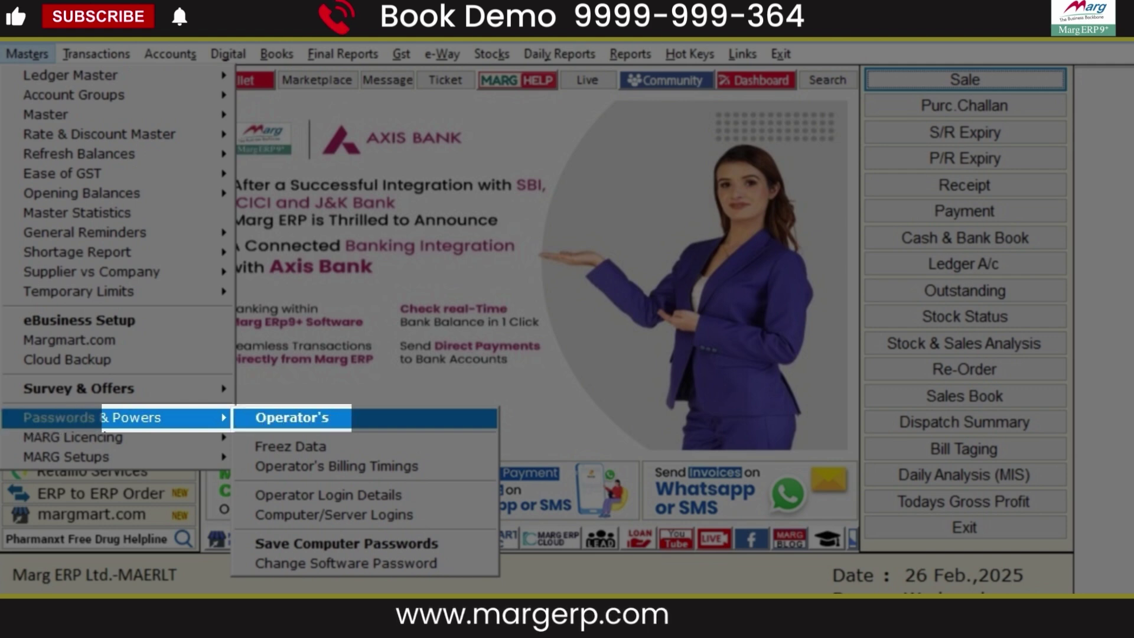
- Open the Supervisor's powers and search all powers for 'LAST YEAR'
key("Return")
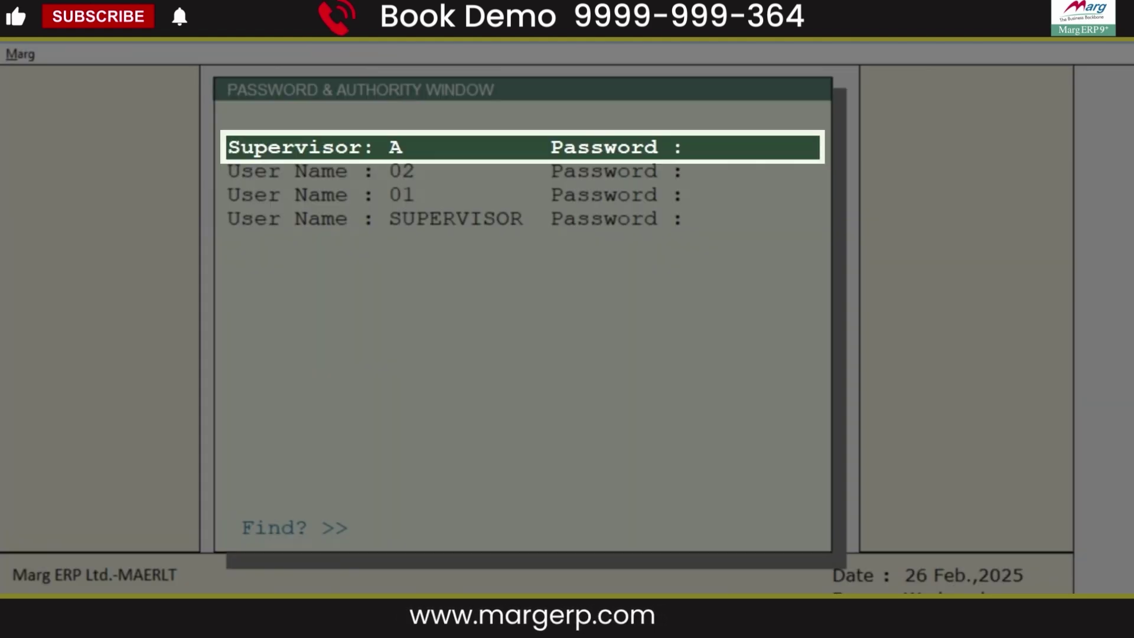
key("Return")
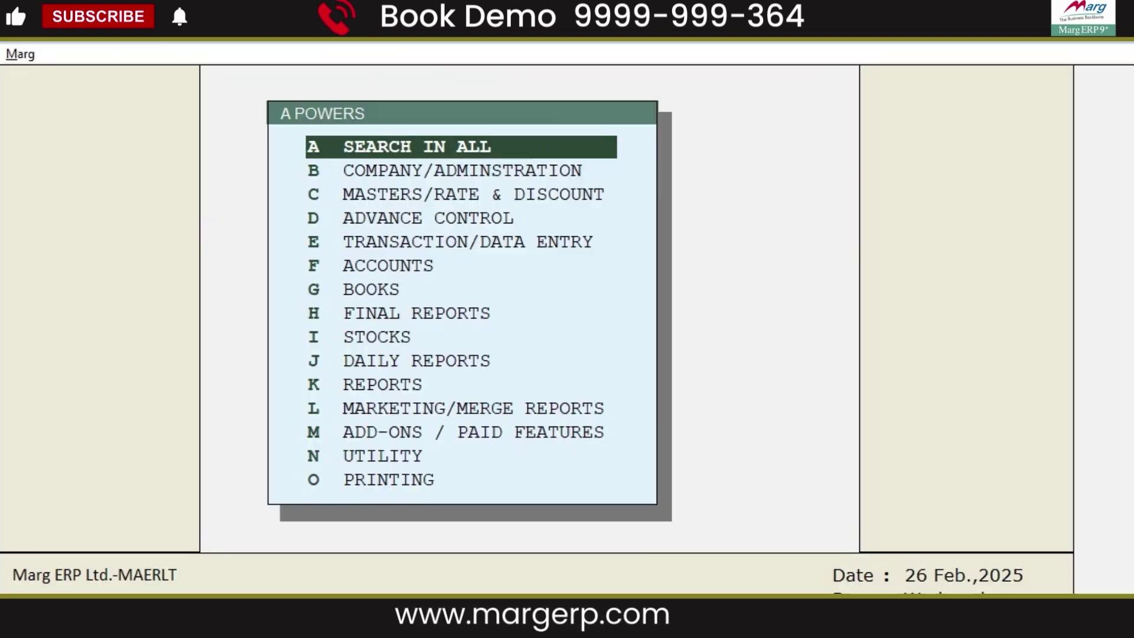
key("Return")
type("LAST YEAR")
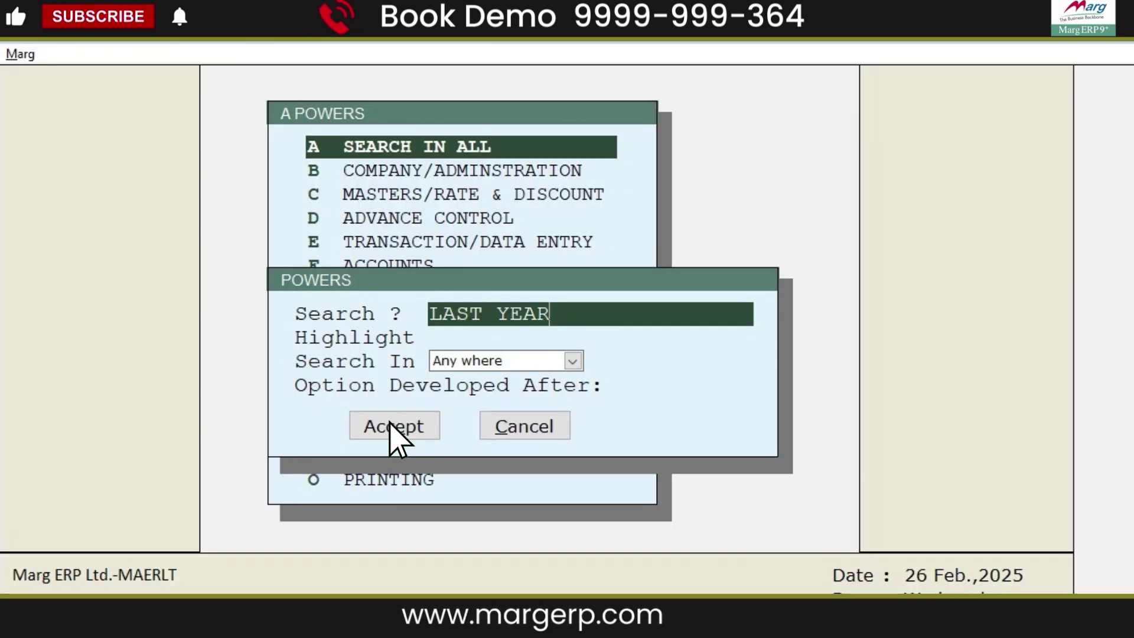
- Set the LAST Year Data Entry power to 7 Last Year Ban
left_click(392, 427)
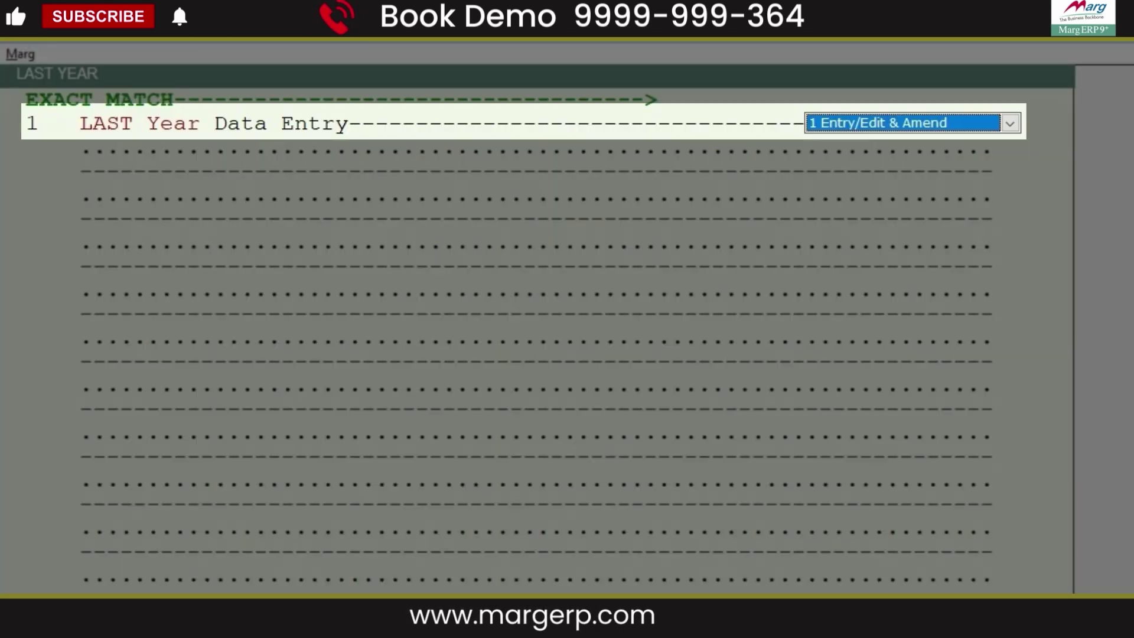
key("alt+Down")
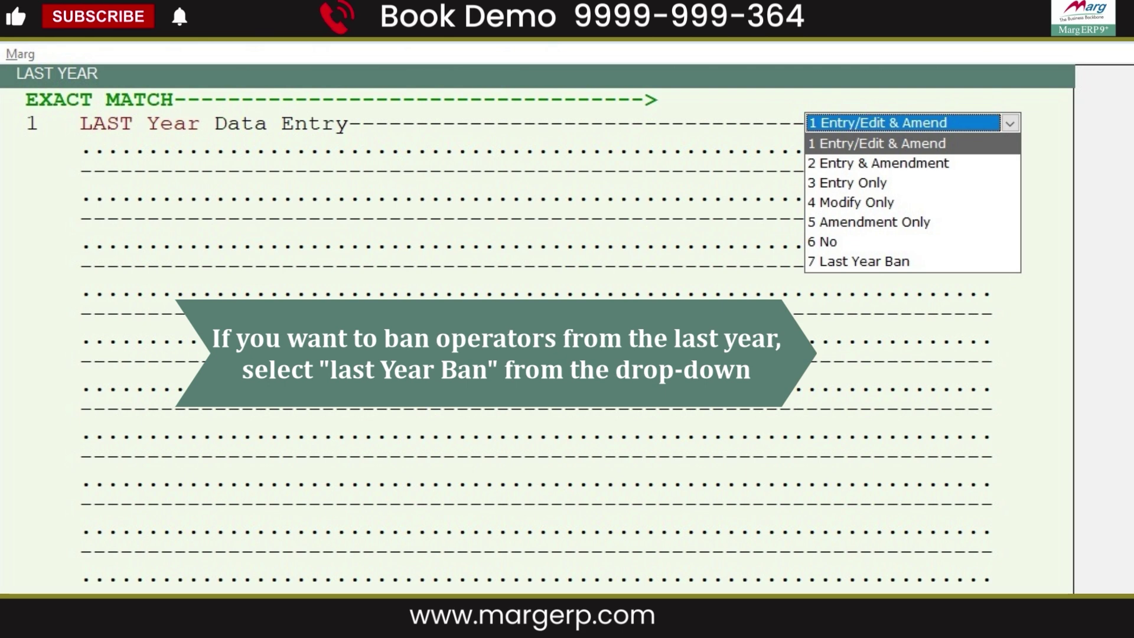
key("End")
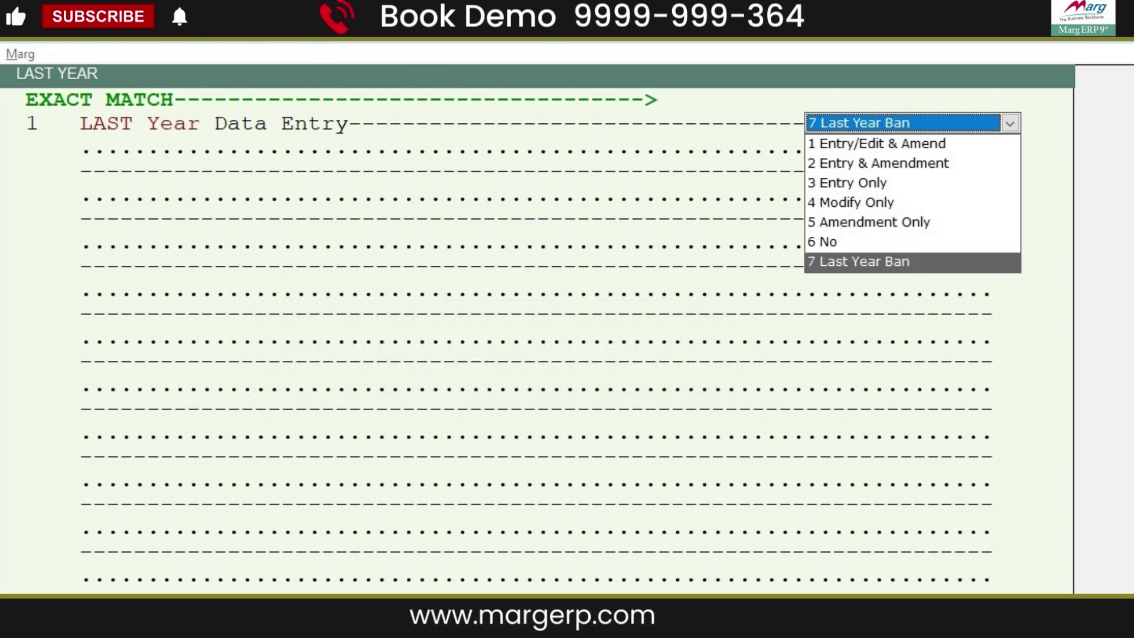
key("Home")
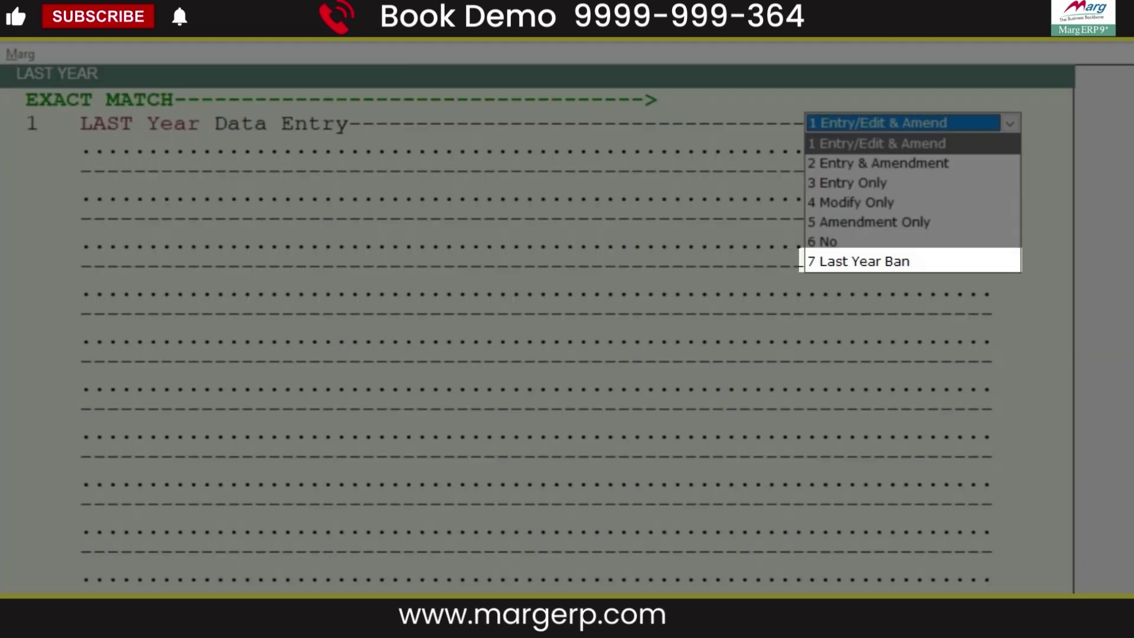
key("Return")
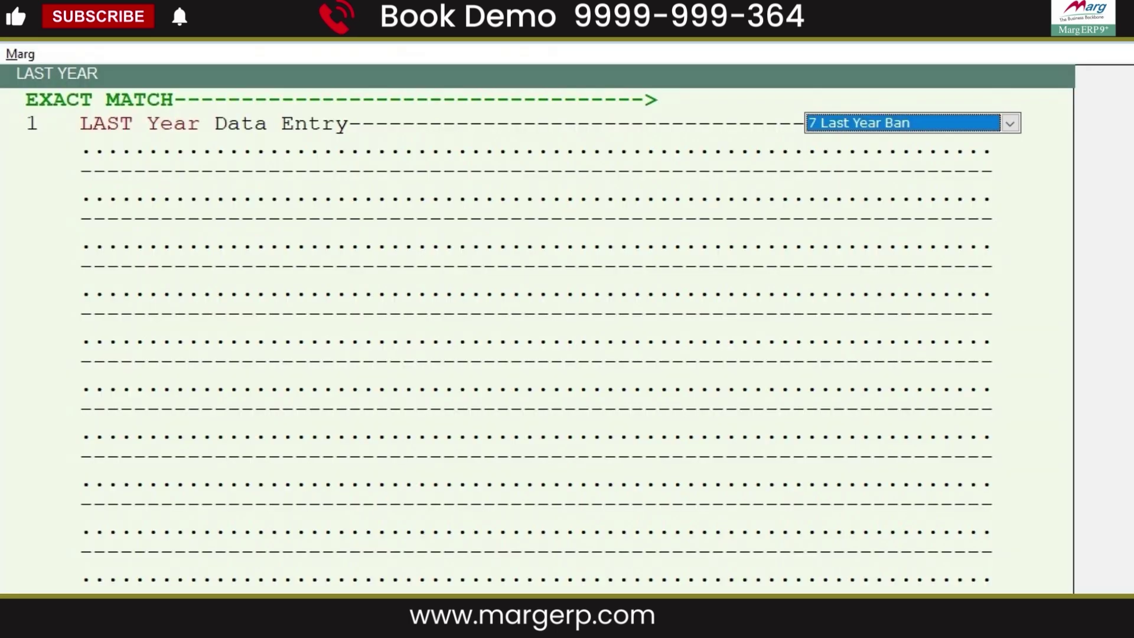
- Save the changed supervisor powers and return to the main screen
key("Escape")
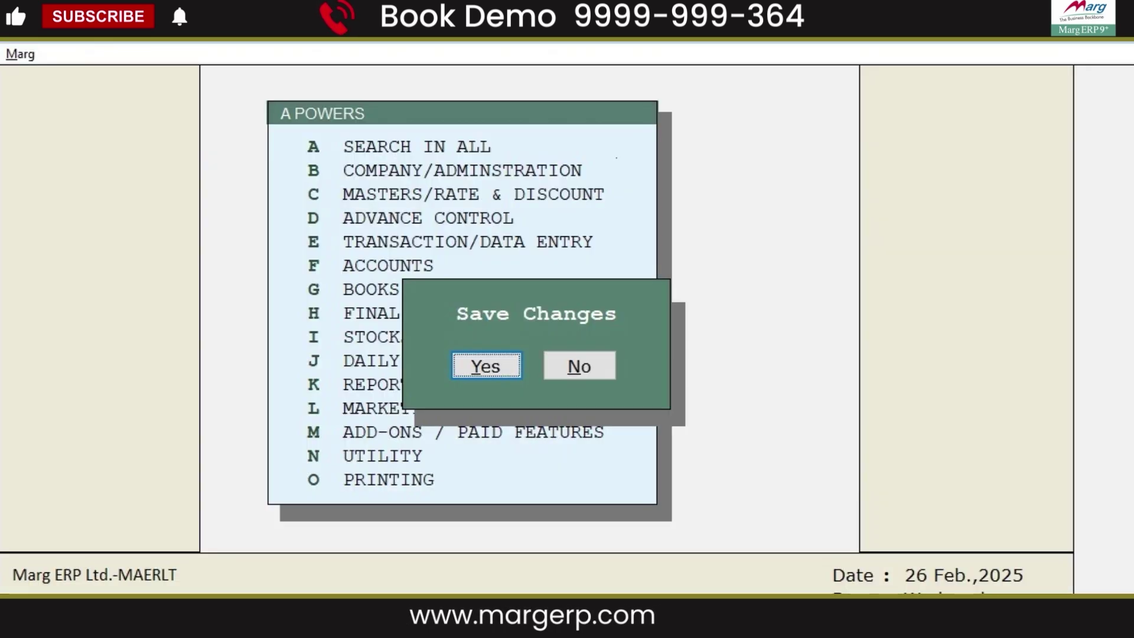
key("Return")
key("Escape")
key("Return")
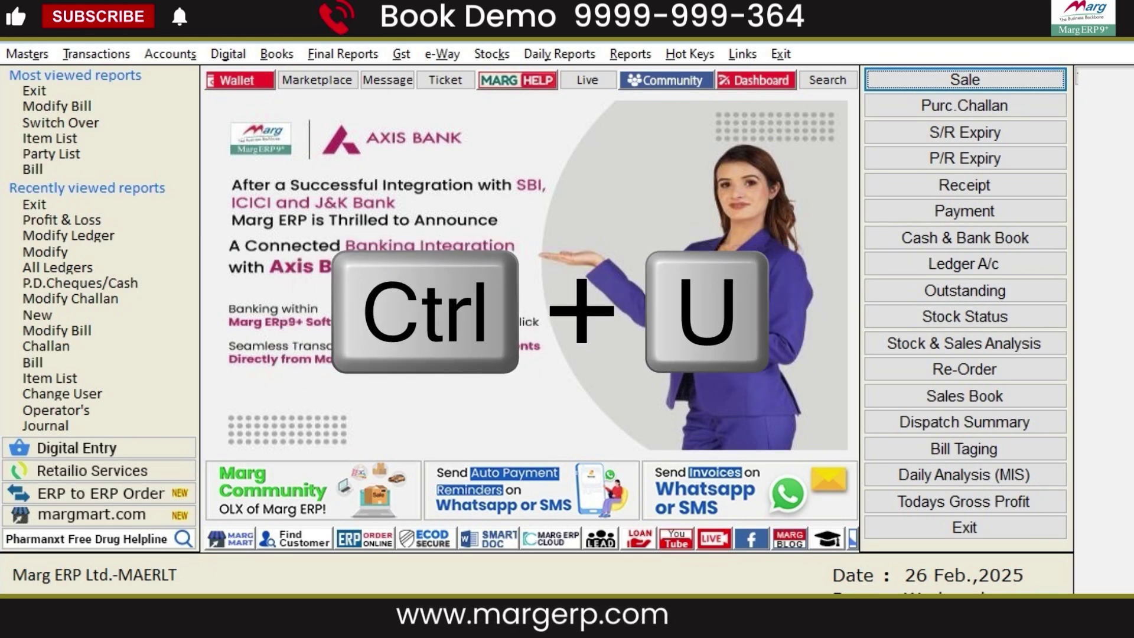
- Switch user with Ctrl+U and log in with the other operator's ID and password
key("ctrl+u")
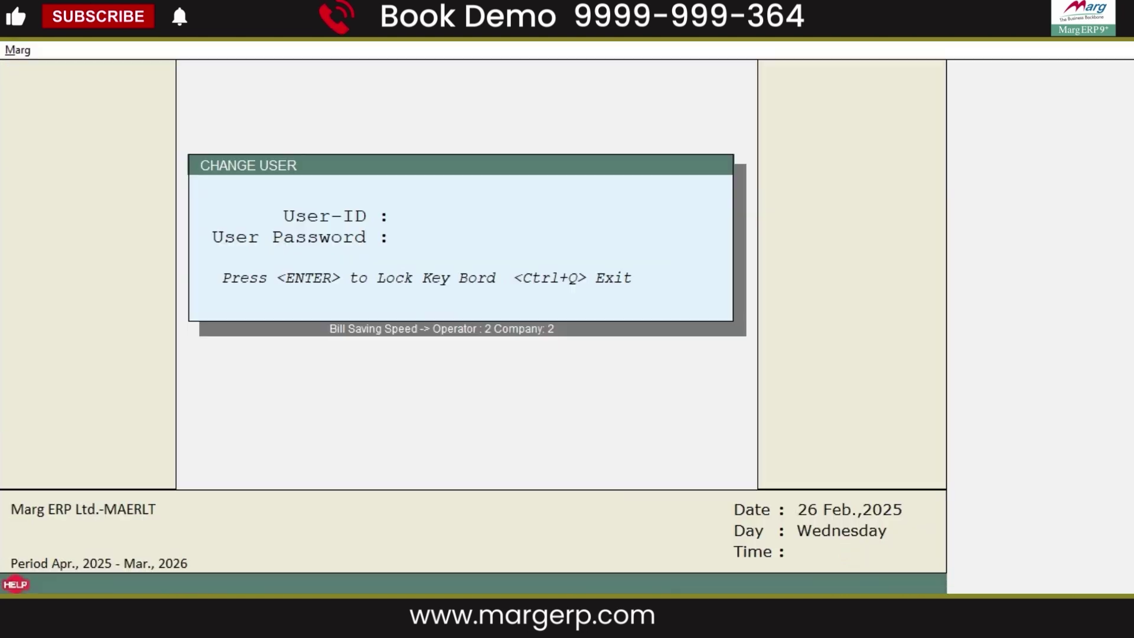
type("PASS")
key("Return")
type("****")
key("Return")
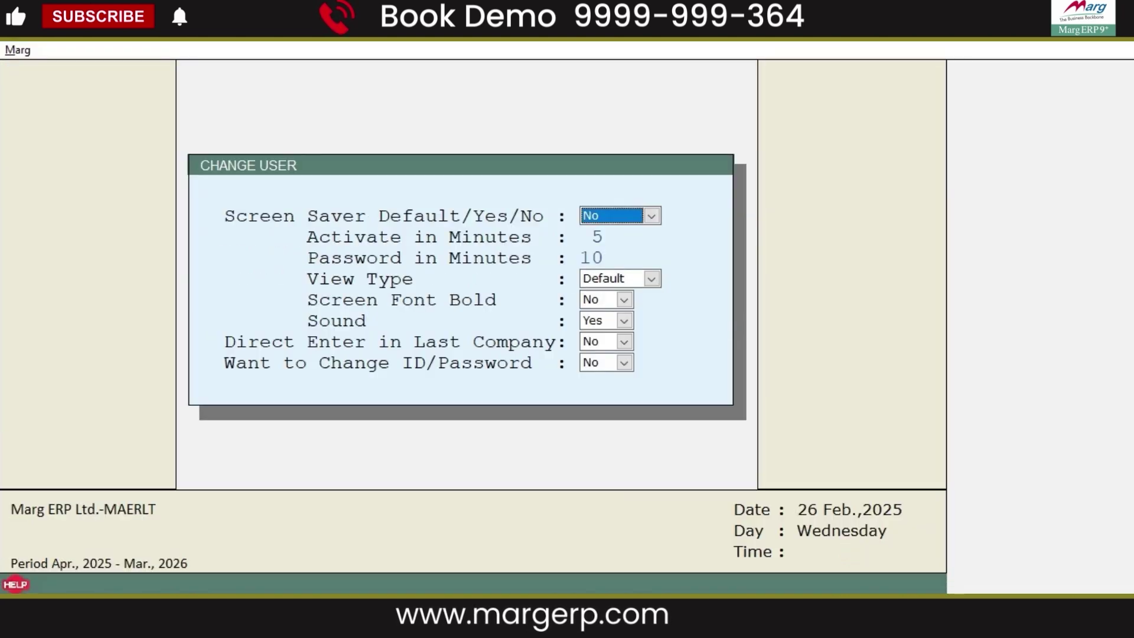
key("Return")
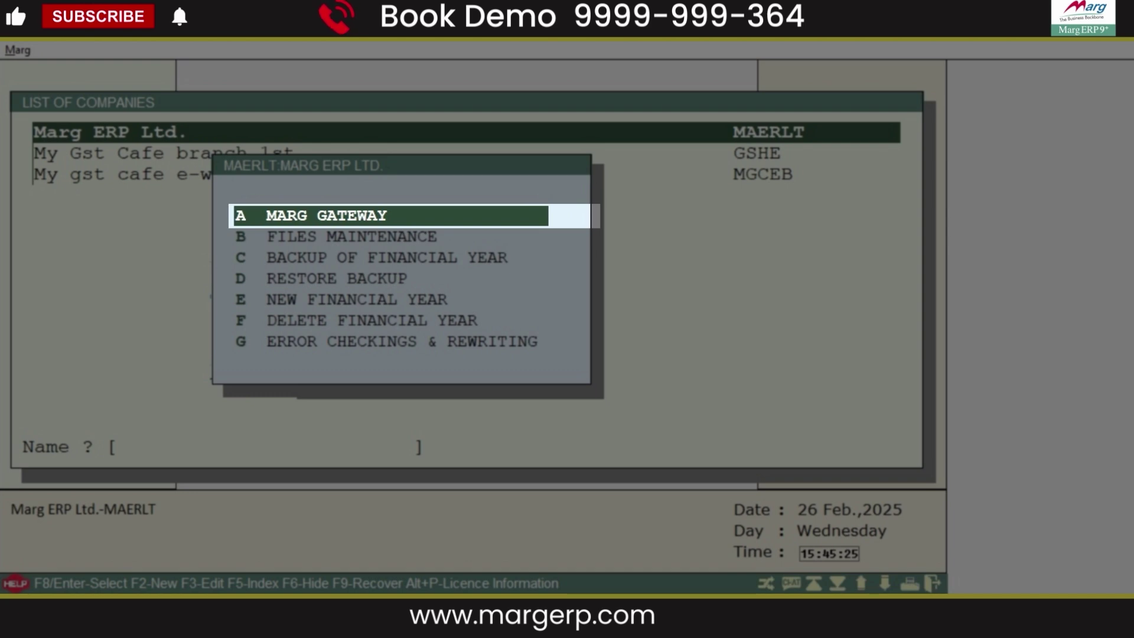
key("Return")
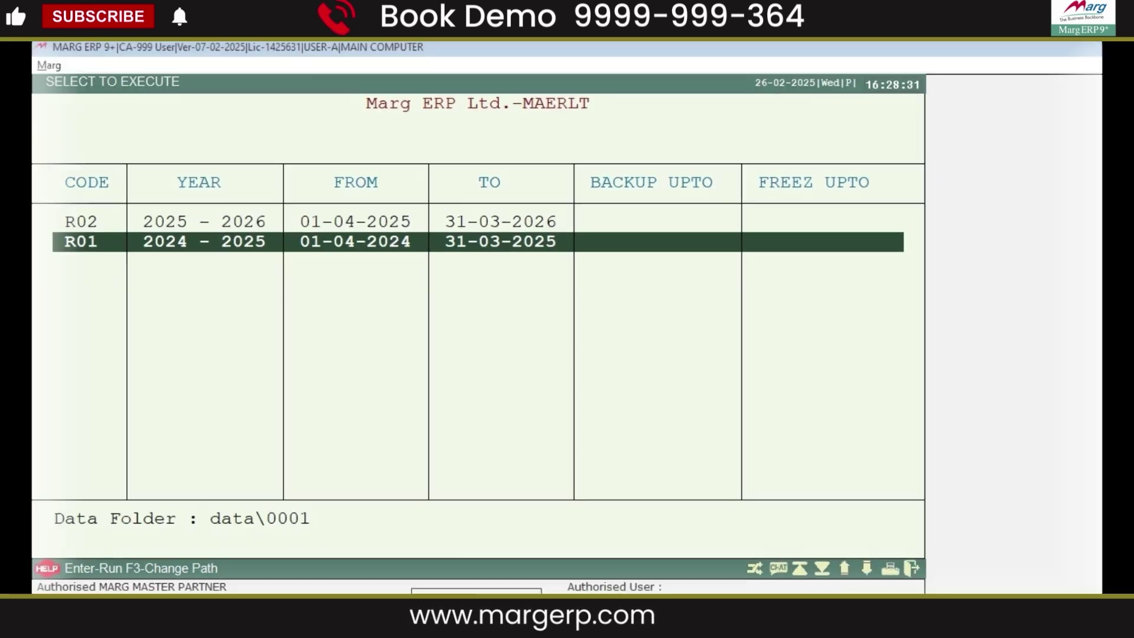
key("Return")
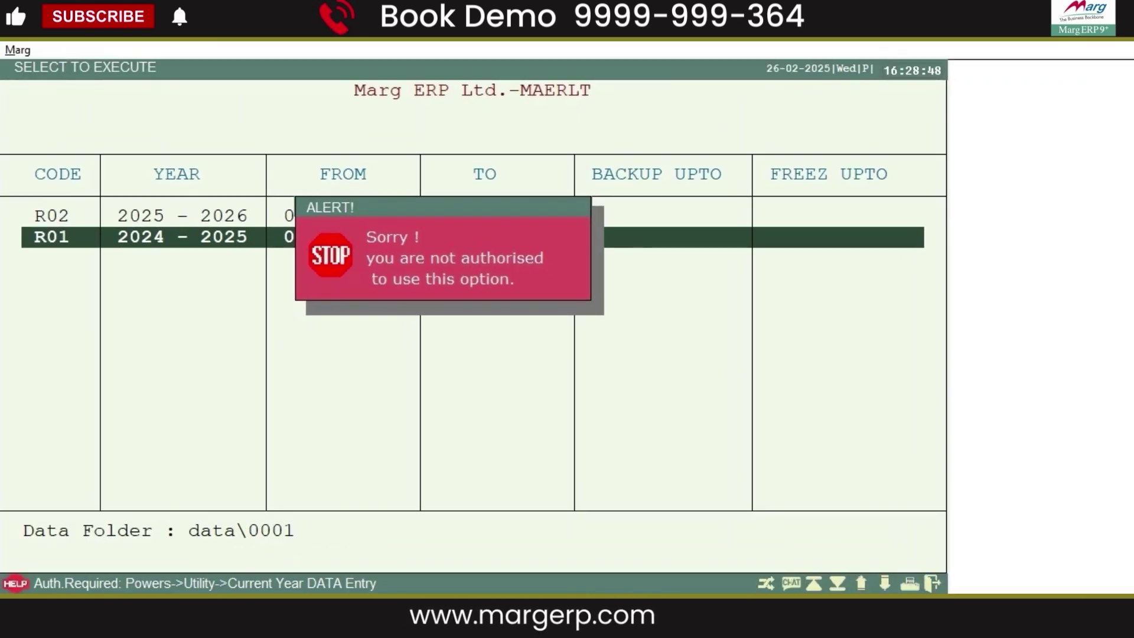